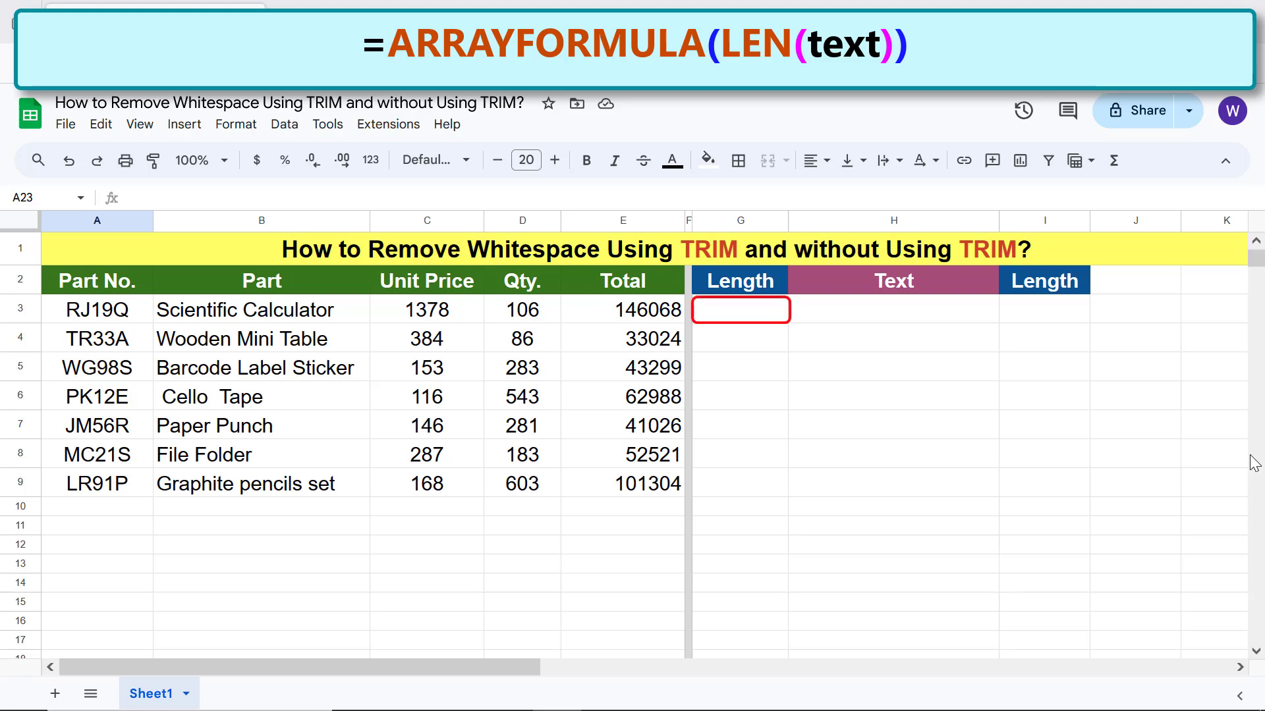
Enter =ARRAYFORMULA(LEN(B3:B9)) in G3 to calculate the character length of every part name.
{"action": "left_click", "coordinate": [746, 313]}
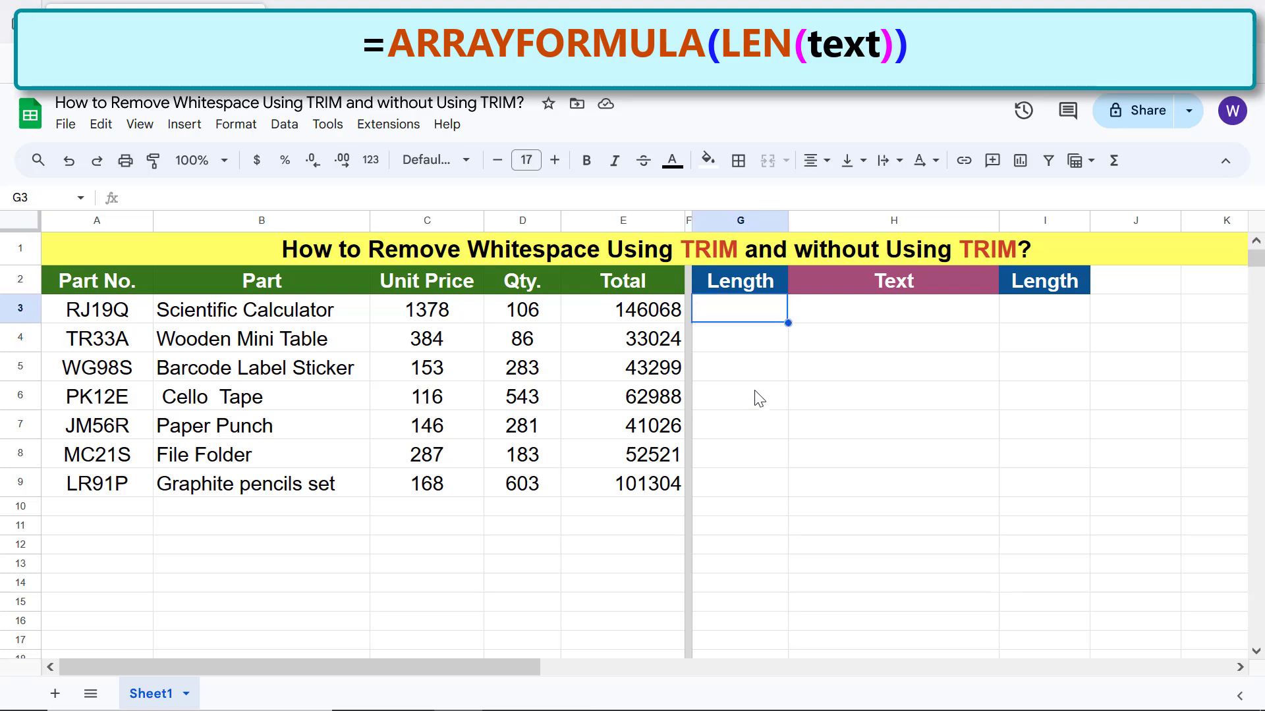
{"action": "type", "text": "=arr"}
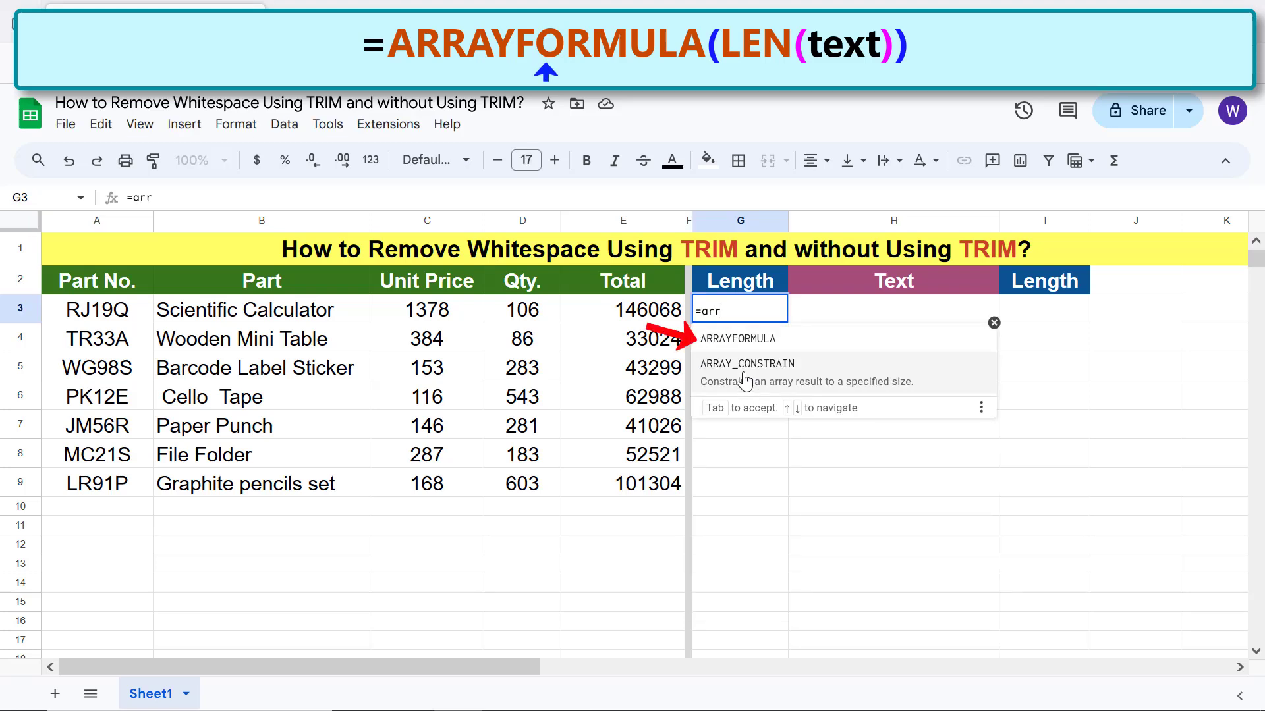
{"action": "left_click", "coordinate": [736, 338]}
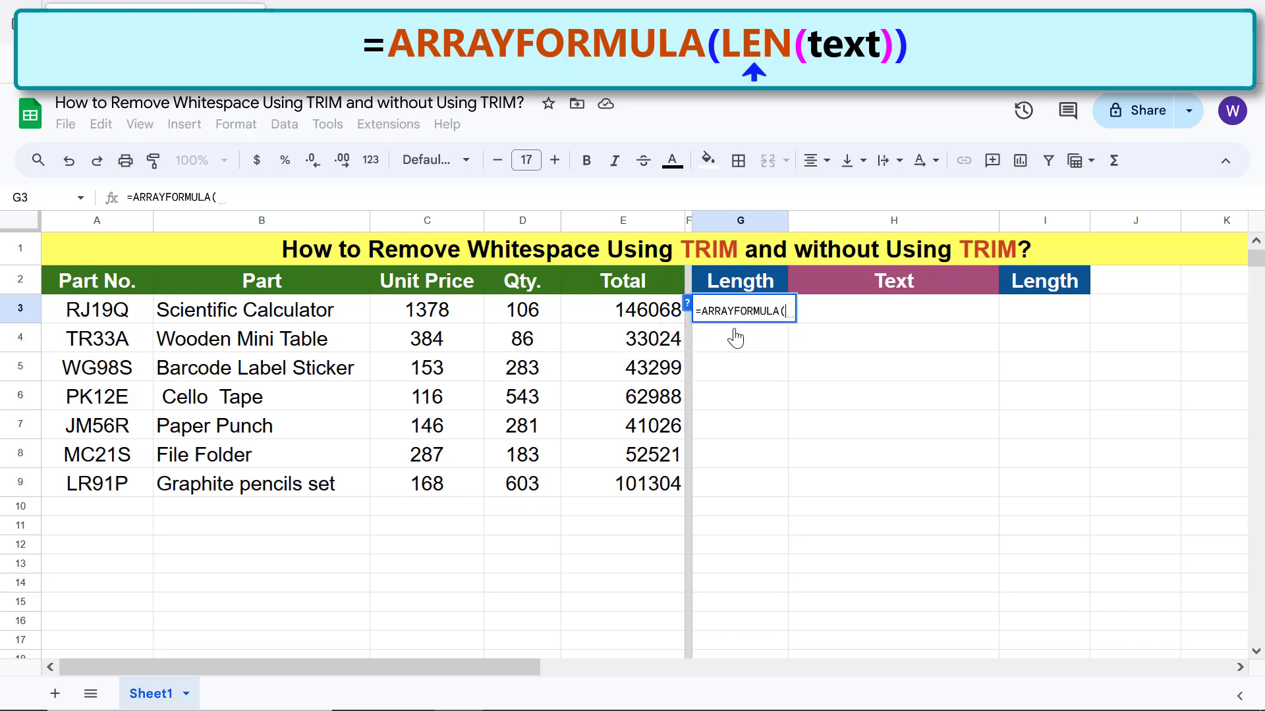
{"action": "type", "text": "le"}
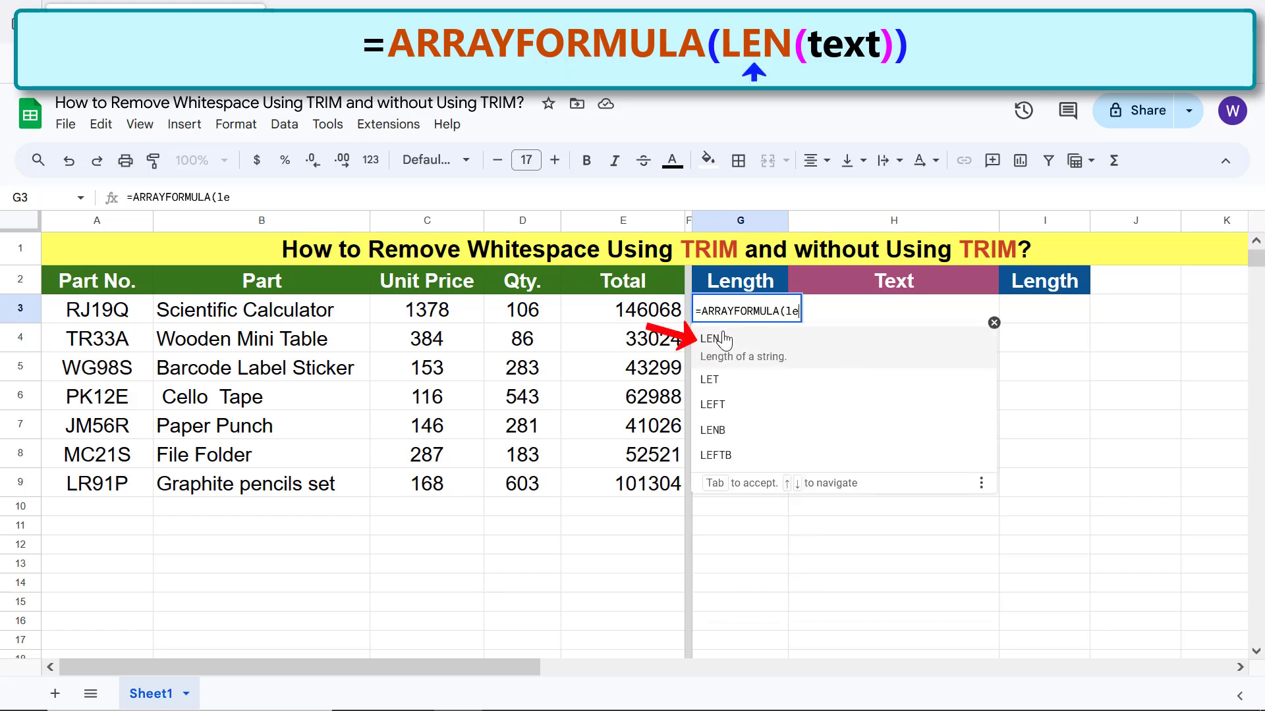
{"action": "left_click", "coordinate": [716, 340]}
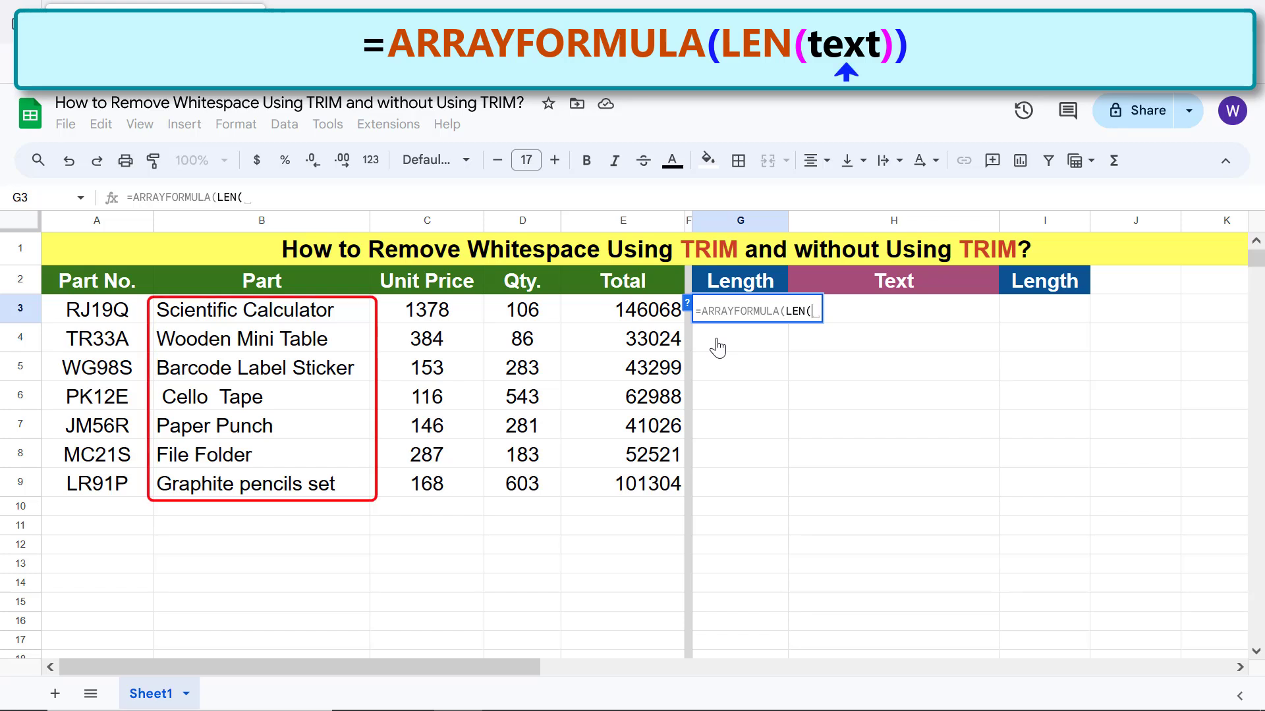
{"action": "left_click", "coordinate": [359, 308]}
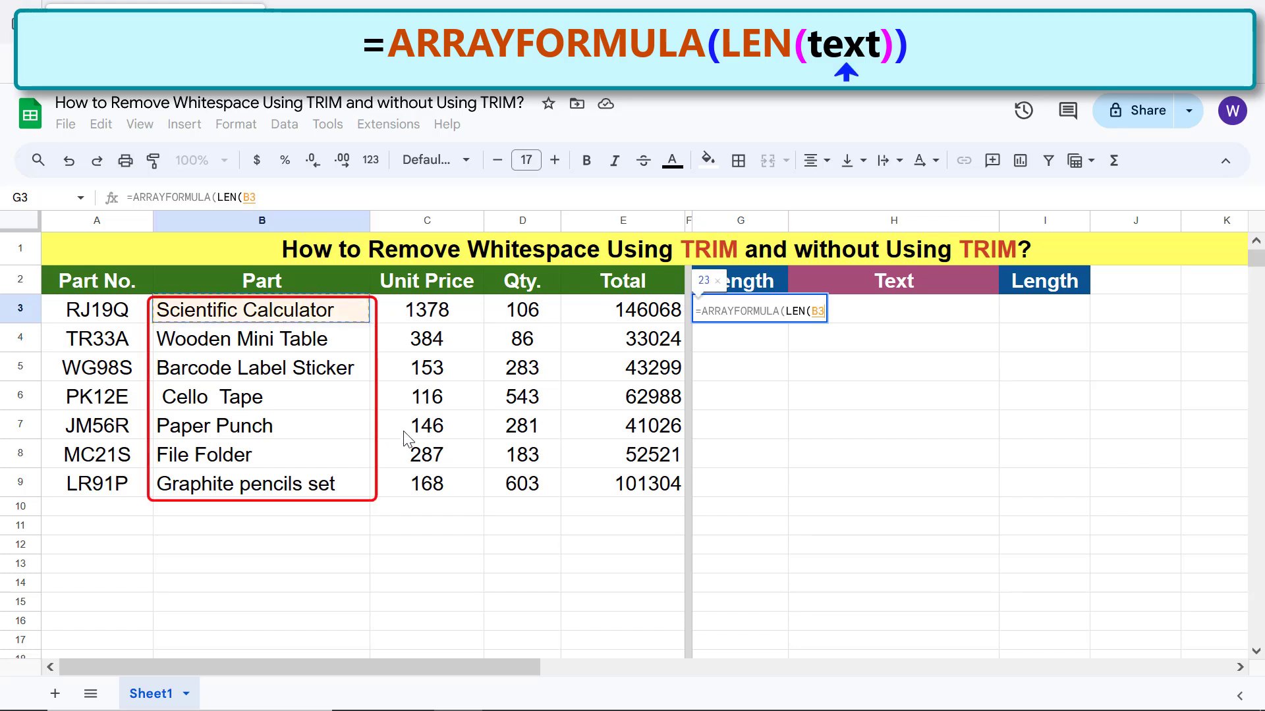
{"action": "left_click_drag", "start_coordinate": [362, 494], "coordinate": [361, 495]}
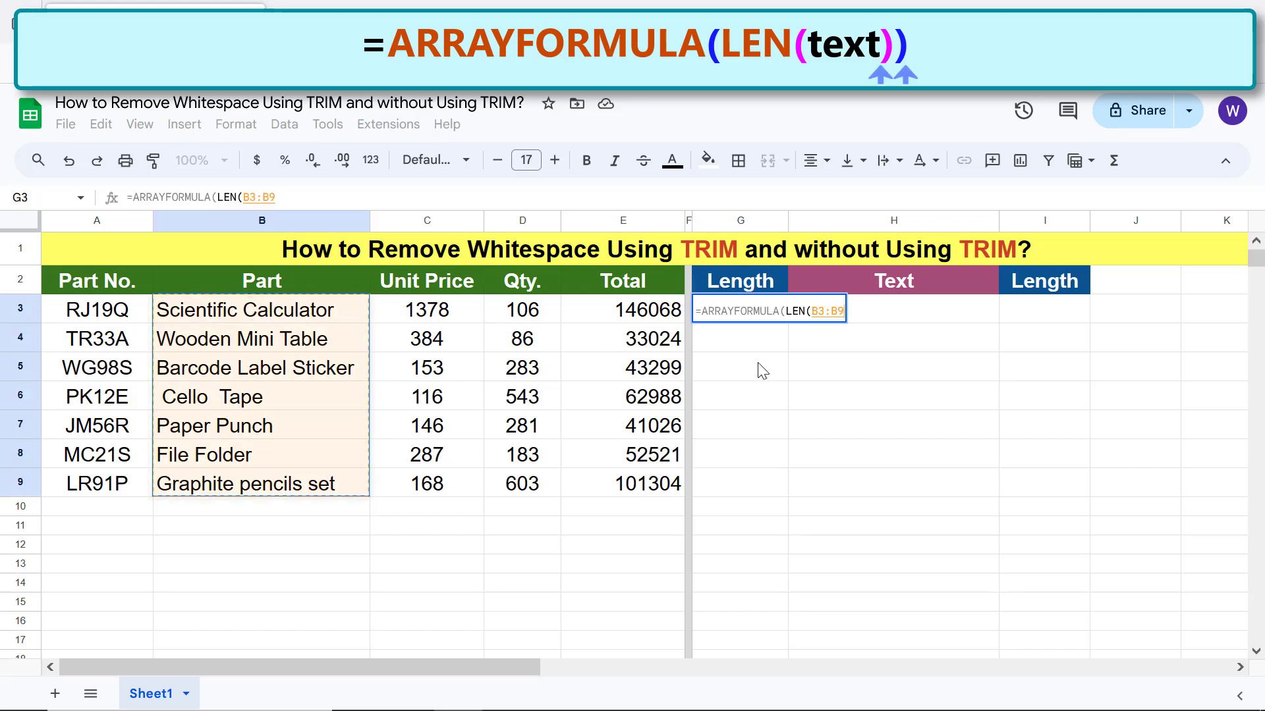
{"action": "type", "text": "))"}
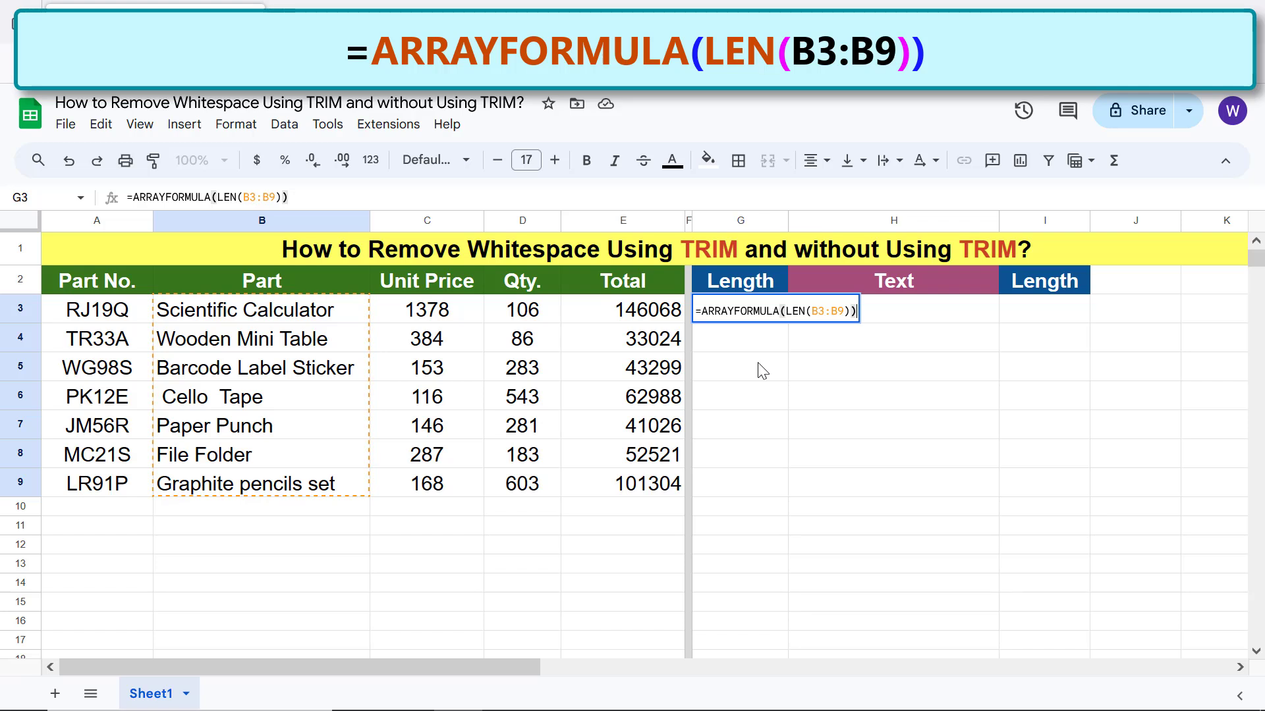
{"action": "key", "text": "Return"}
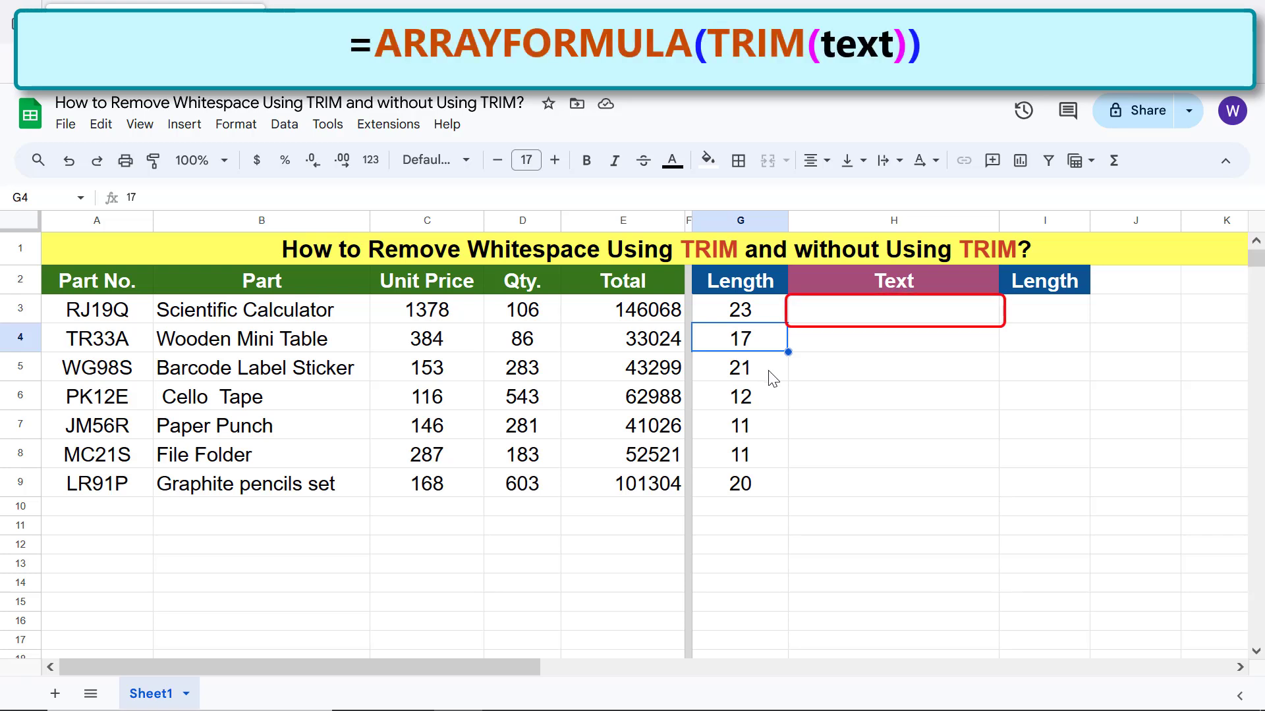
Enter =ARRAYFORMULA(TRIM(B3:B9)) in H3 to output the part names without extra spaces under Text.
{"action": "left_click", "coordinate": [893, 320]}
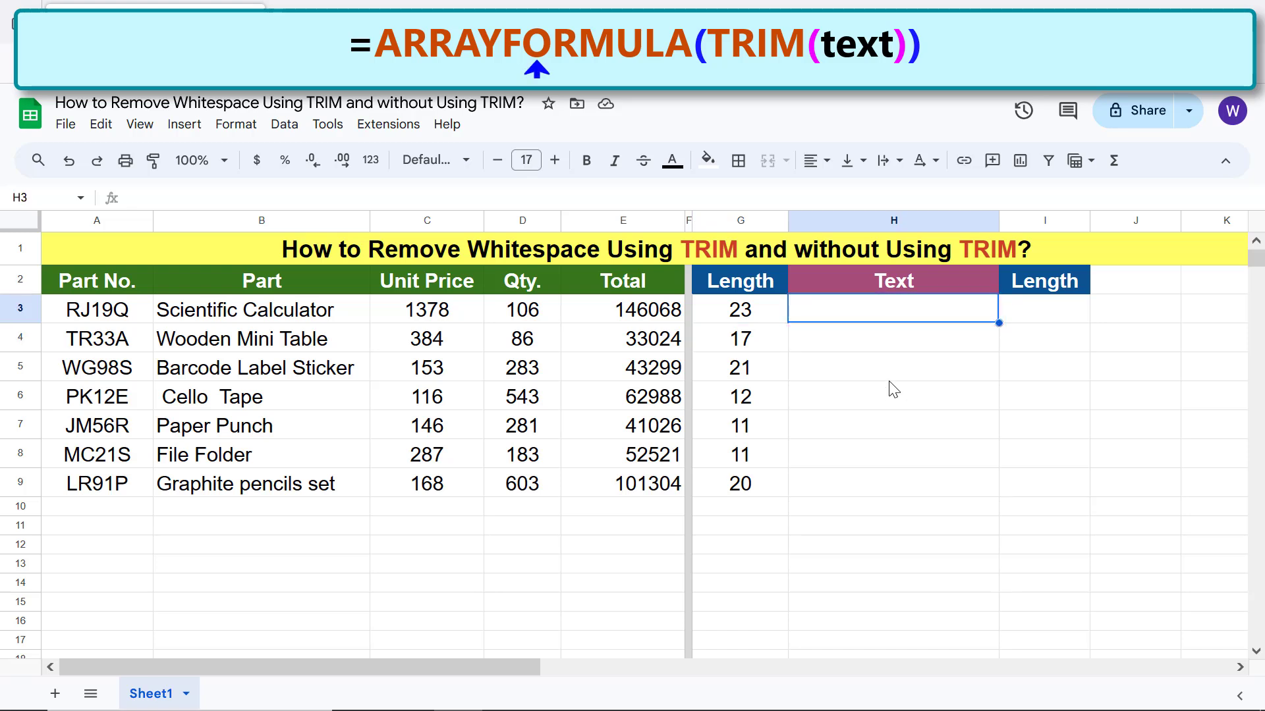
{"action": "type", "text": "="}
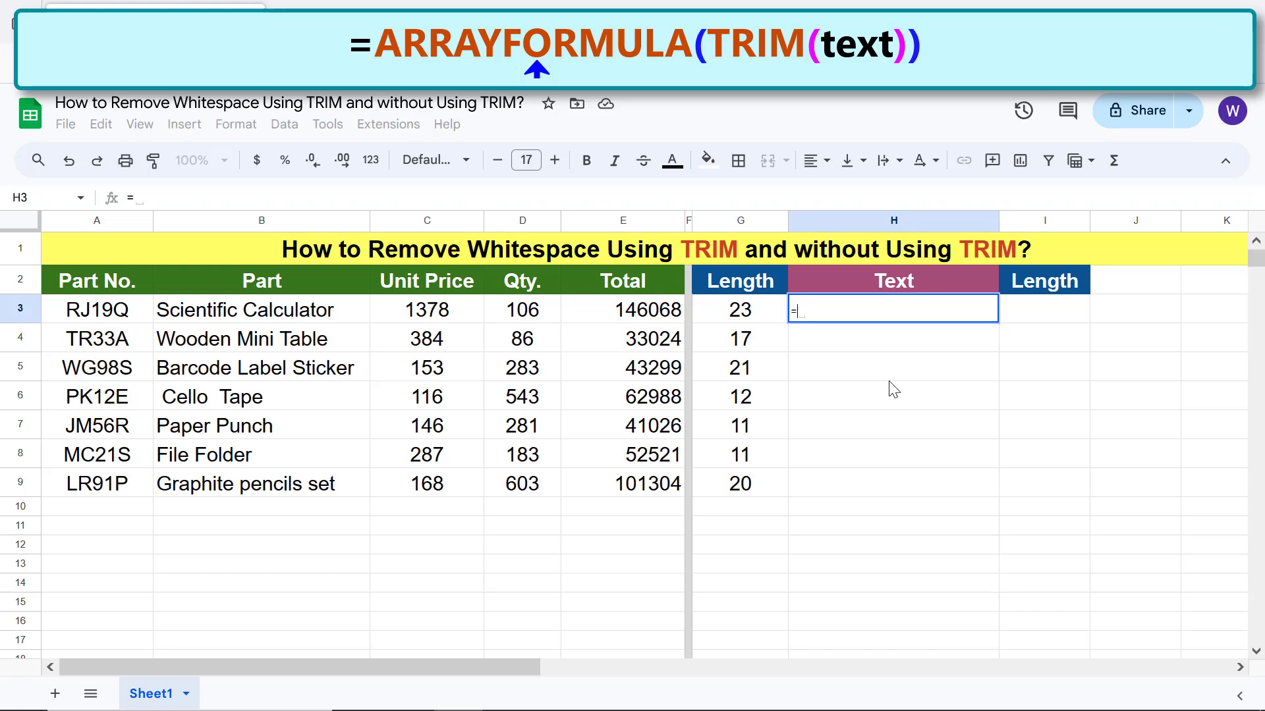
{"action": "type", "text": "arr"}
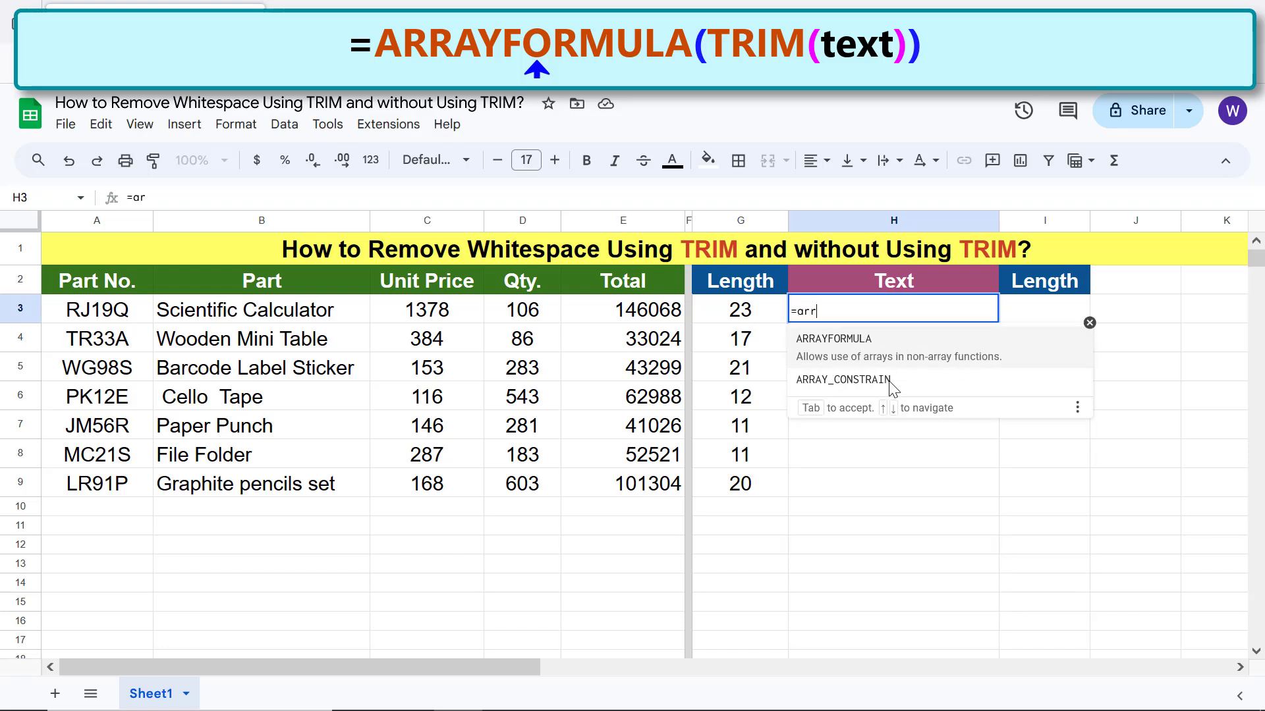
{"action": "left_click", "coordinate": [835, 344]}
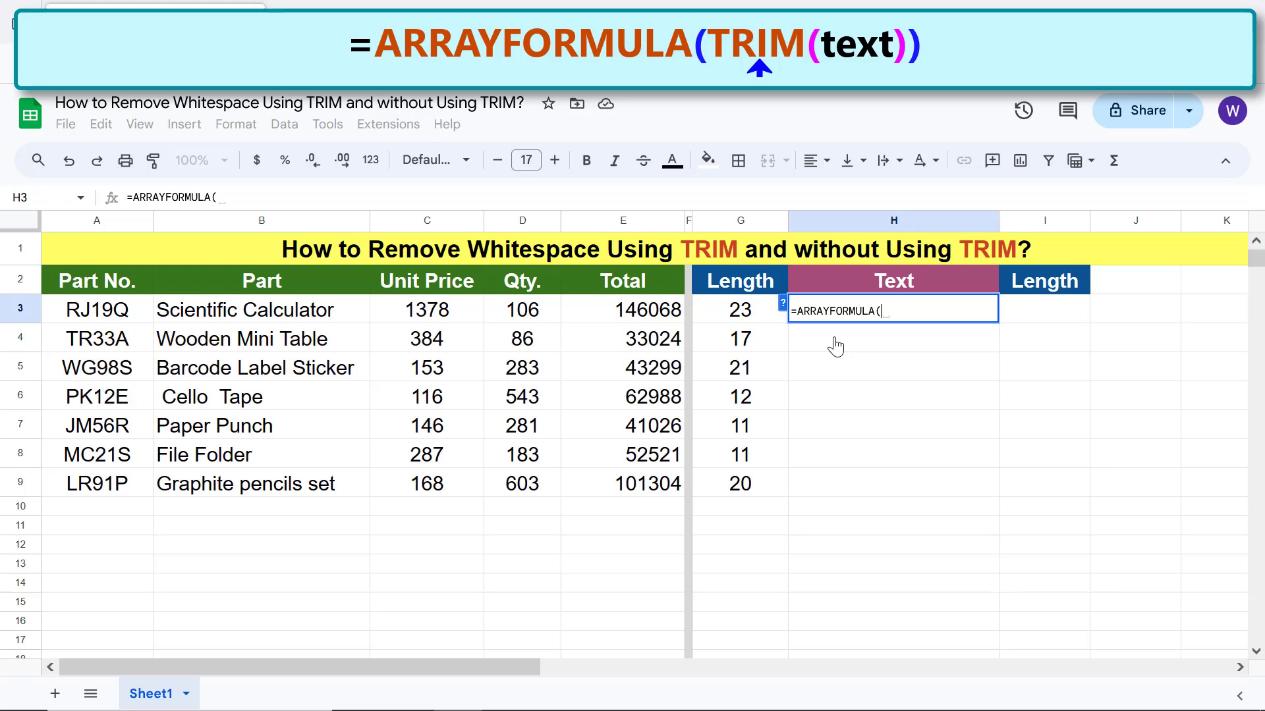
{"action": "type", "text": "tr"}
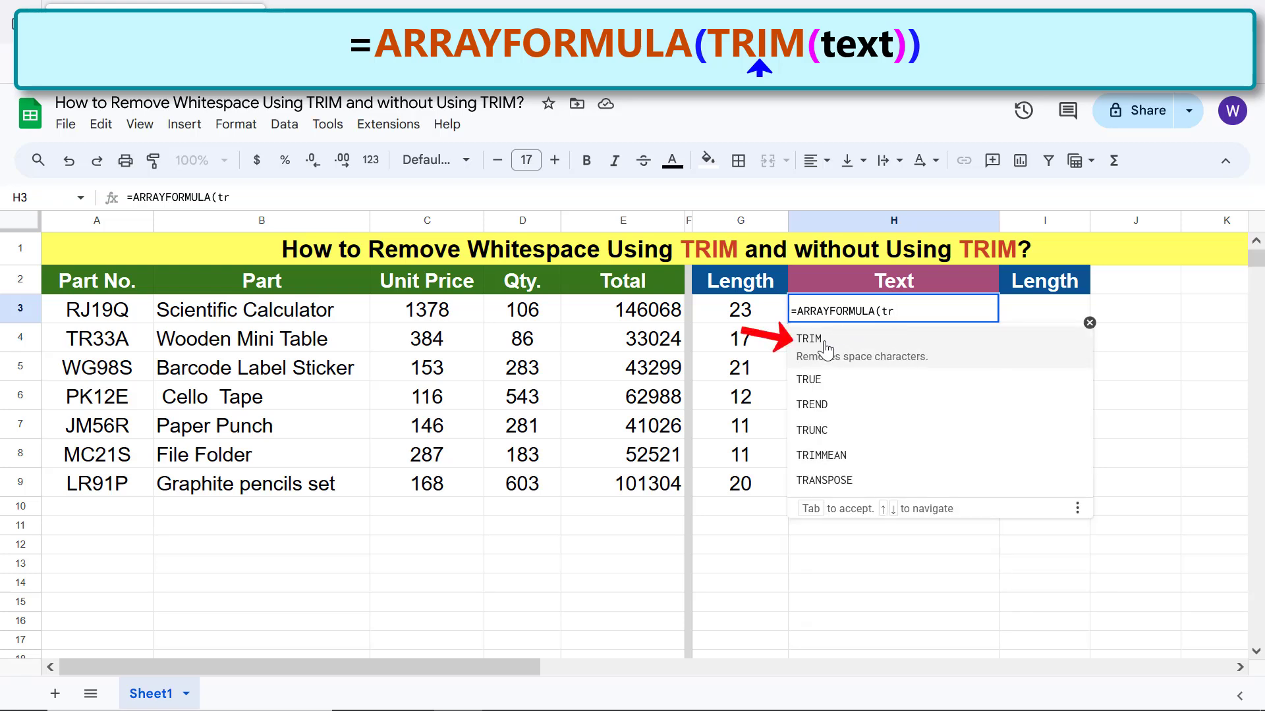
{"action": "left_click", "coordinate": [817, 342]}
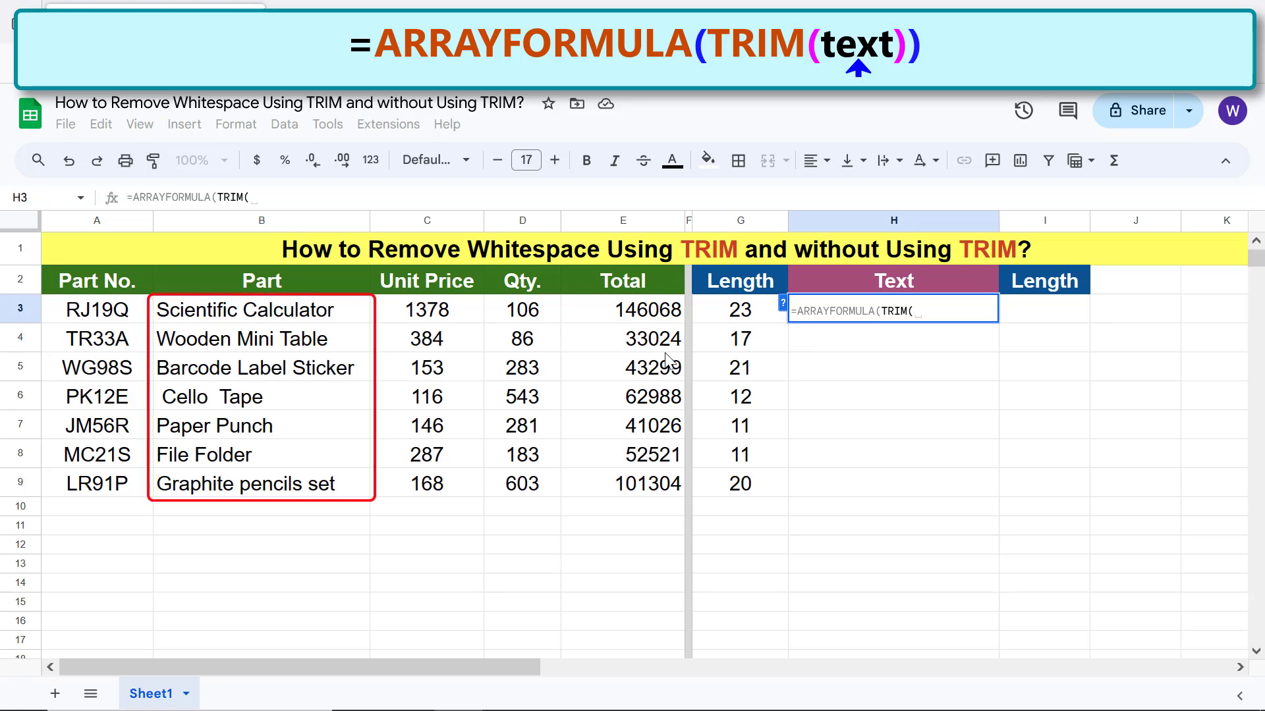
{"action": "left_click", "coordinate": [359, 315]}
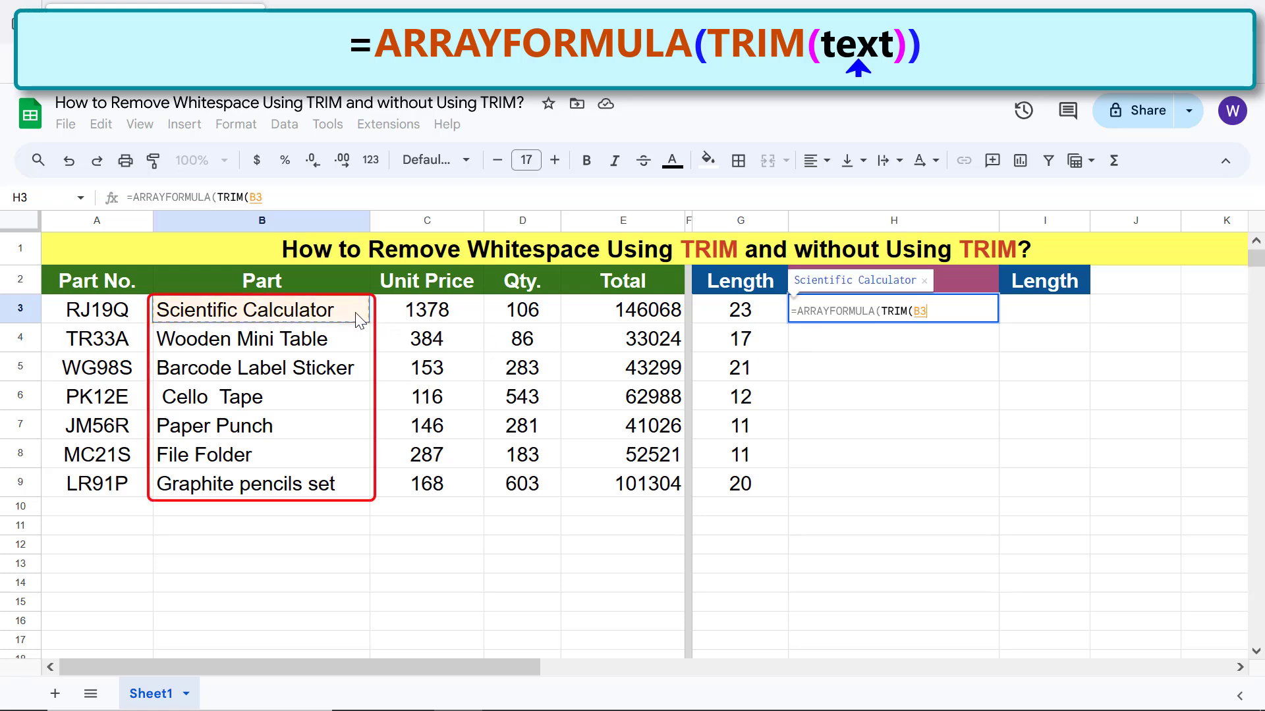
{"action": "left_click", "coordinate": [356, 489], "text": "shift"}
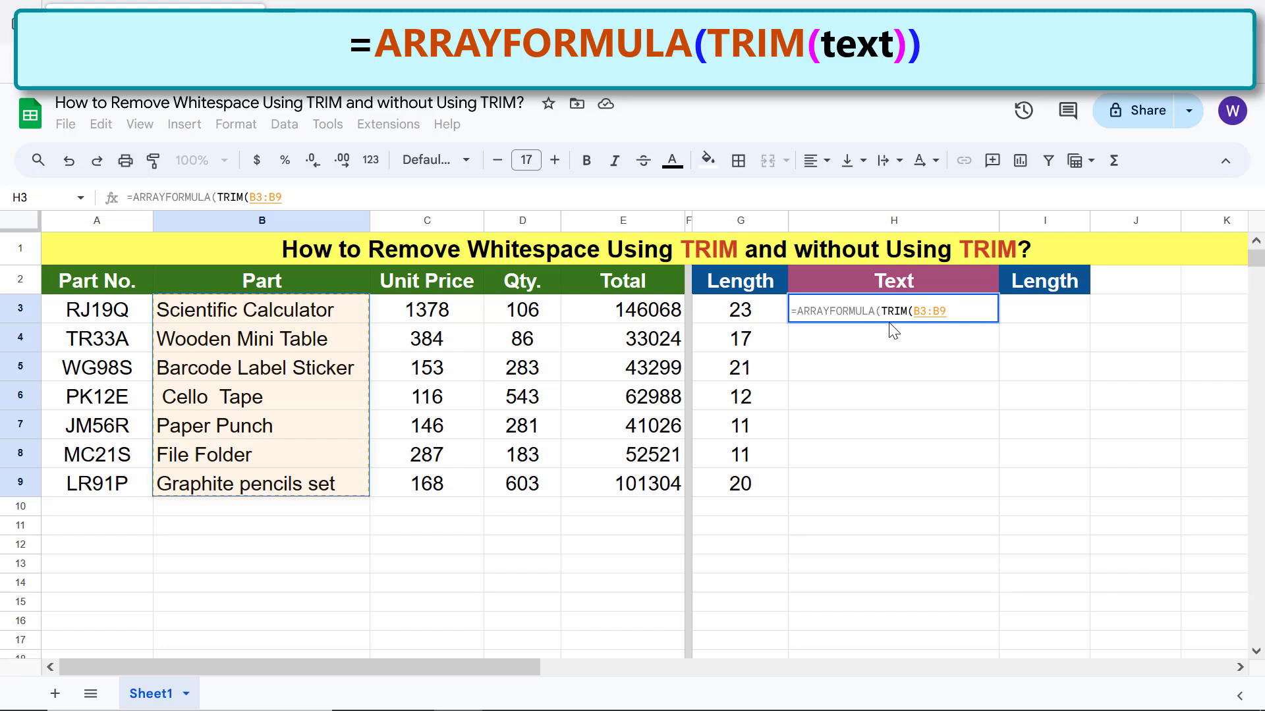
{"action": "type", "text": "))"}
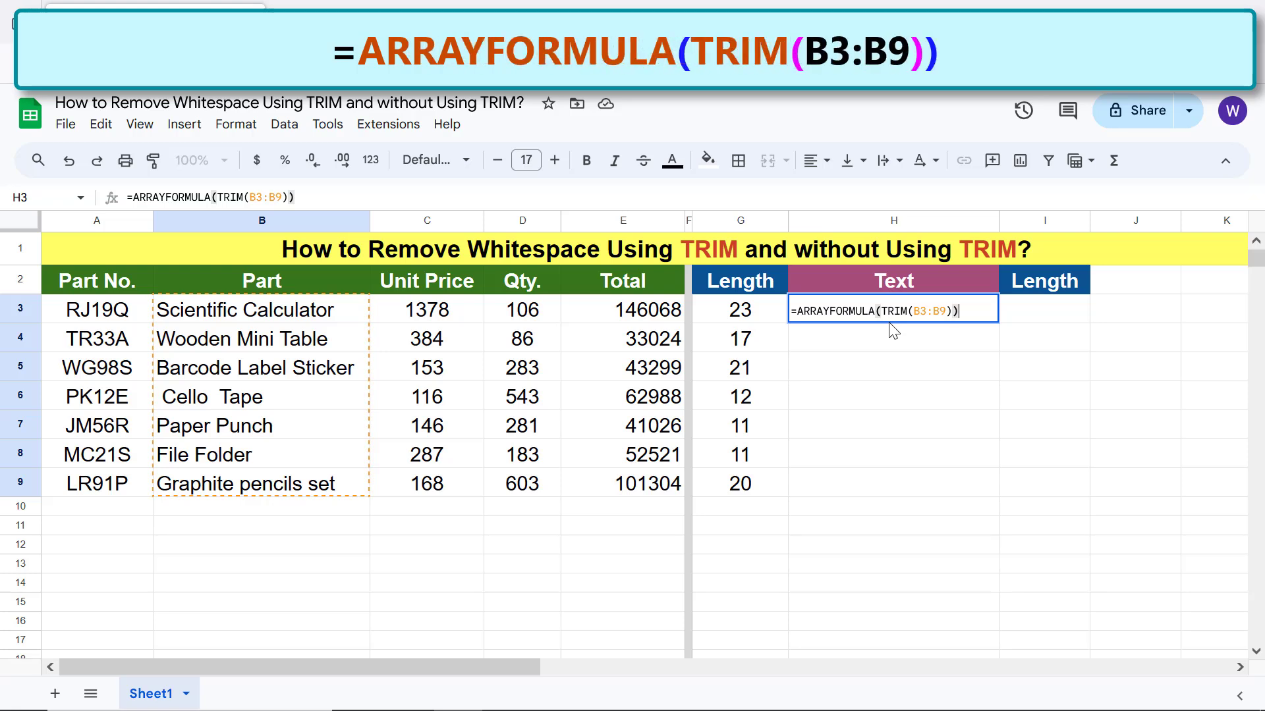
{"action": "key", "text": "Return"}
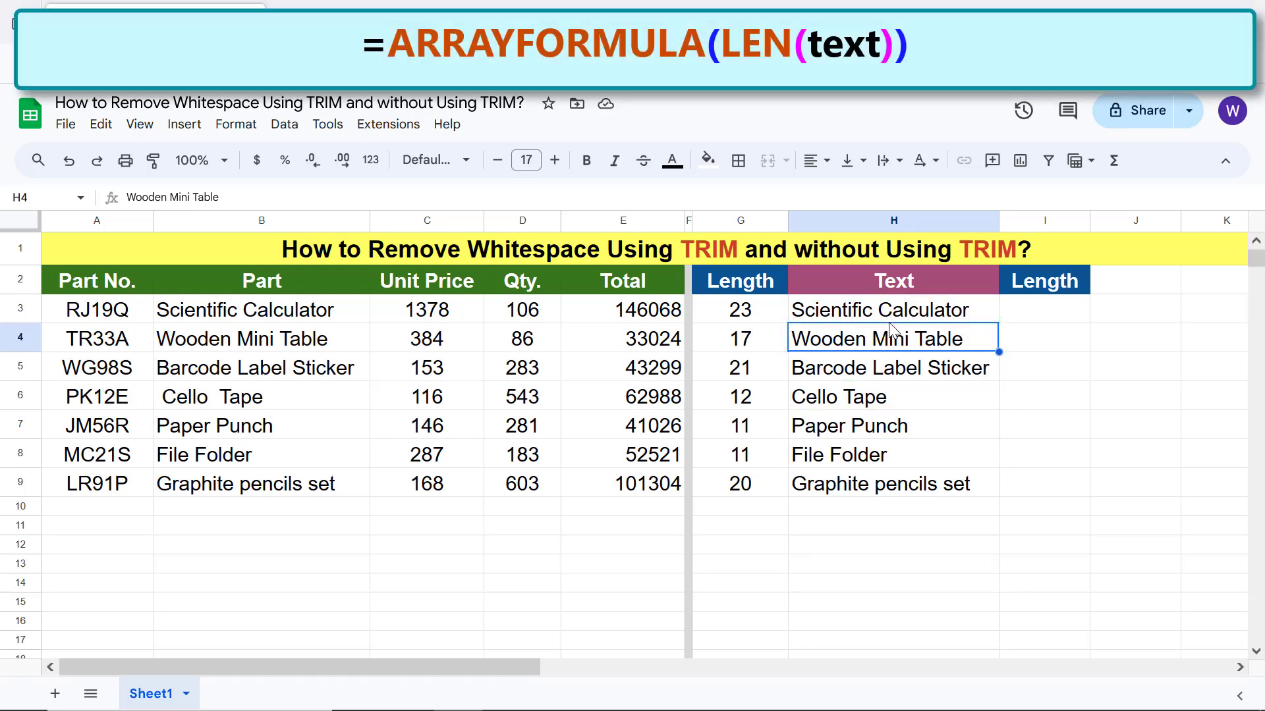
Enter =ARRAYFORMULA(LEN(H3:H9)) in I3 to calculate the character length of every trimmed text.
{"action": "left_click", "coordinate": [1044, 310]}
{"action": "type", "text": "=arr"}
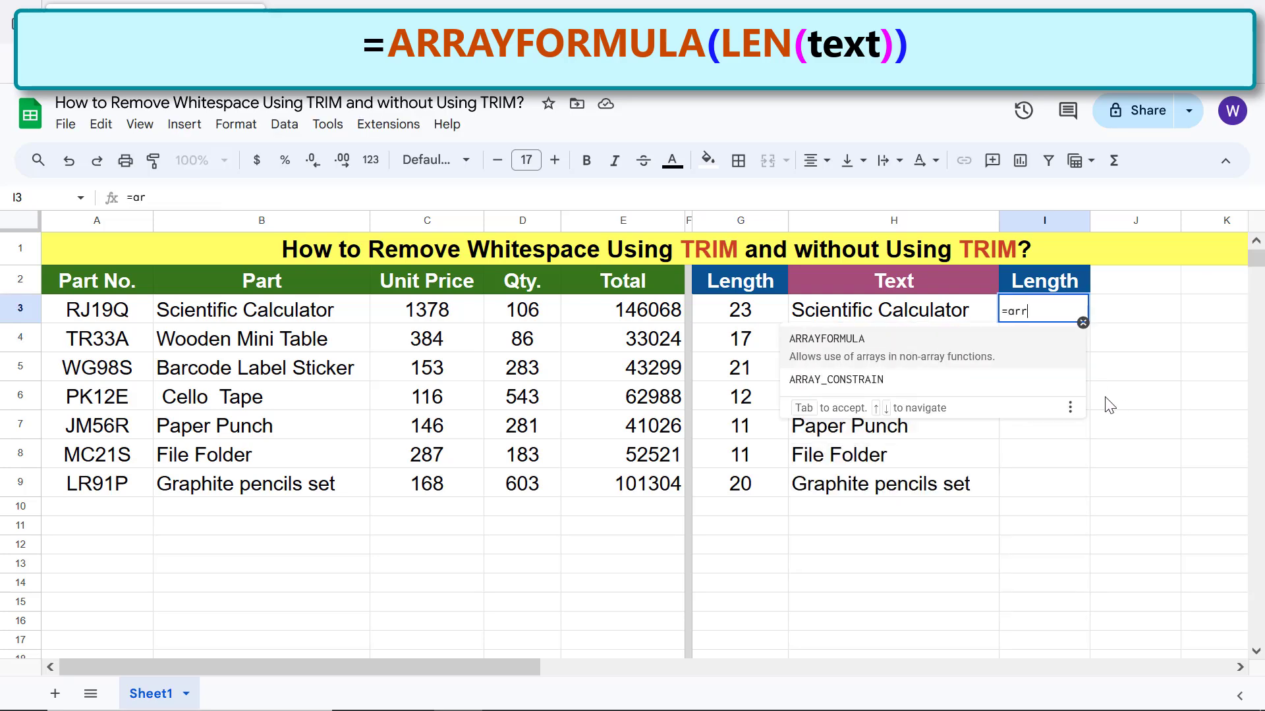
{"action": "left_click", "coordinate": [850, 343]}
{"action": "type", "text": "len"}
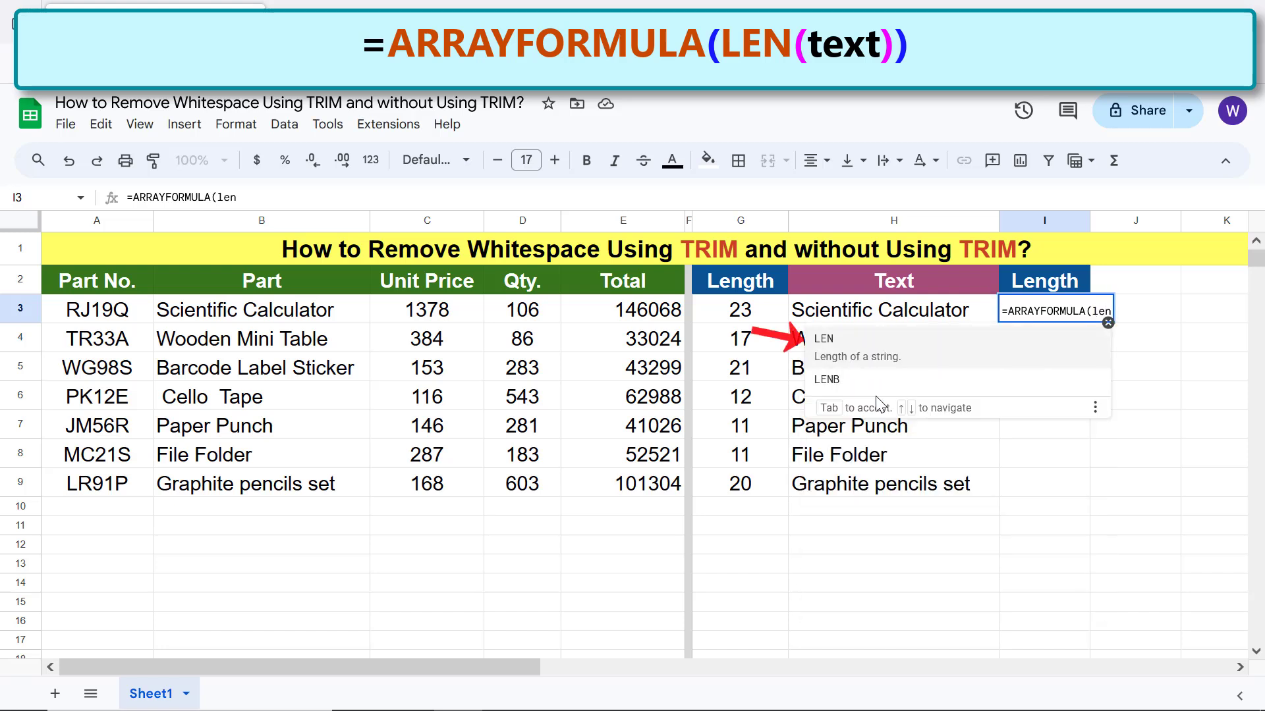
{"action": "left_click", "coordinate": [831, 340]}
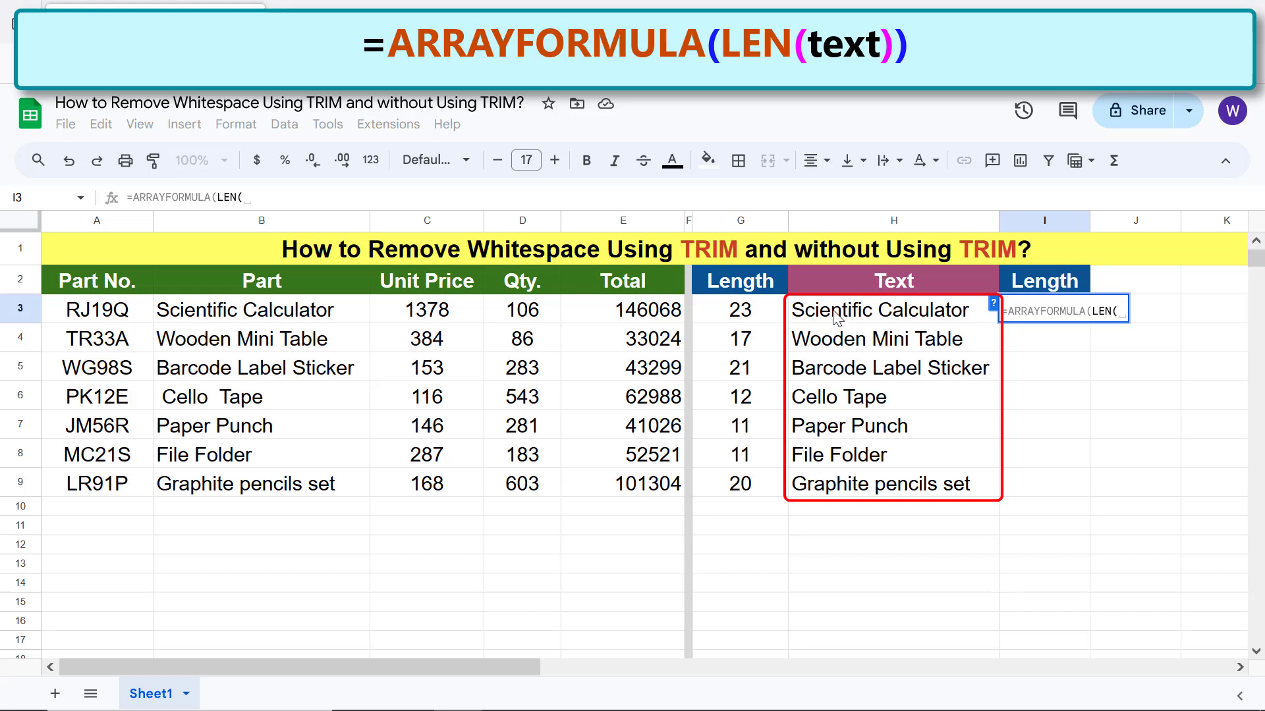
{"action": "left_click", "coordinate": [838, 316]}
{"action": "left_click", "coordinate": [838, 490], "text": "shift"}
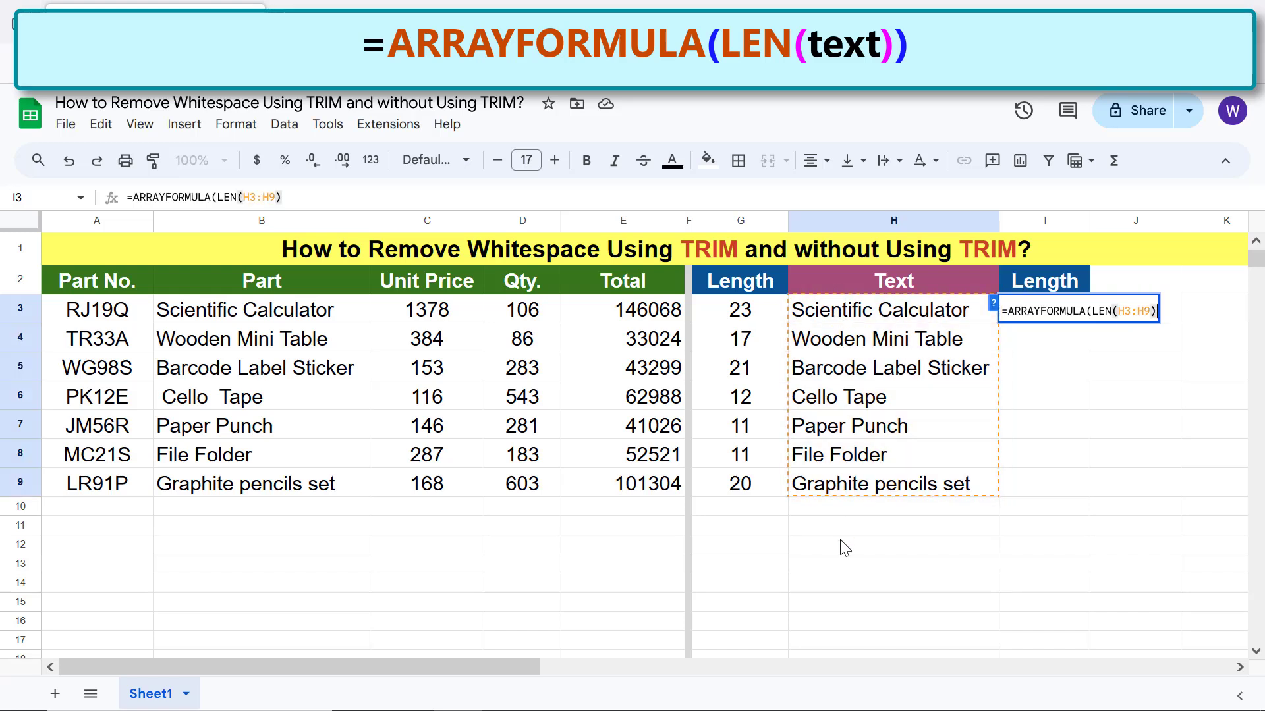
{"action": "type", "text": "))"}
{"action": "key", "text": "Return"}
{"action": "left_click", "coordinate": [1025, 509]}
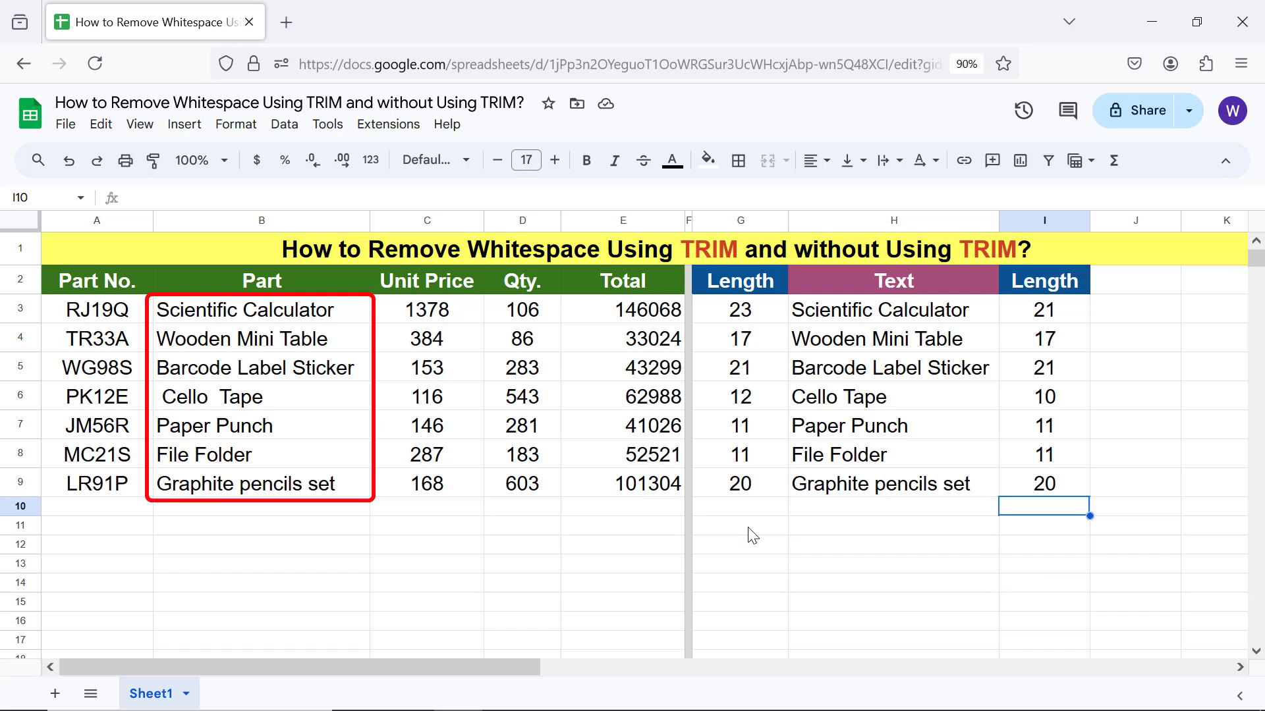
Remove the extra spaces directly from the part names in B3:B9 with the Trim whitespace data cleanup.
{"action": "left_click", "coordinate": [350, 319]}
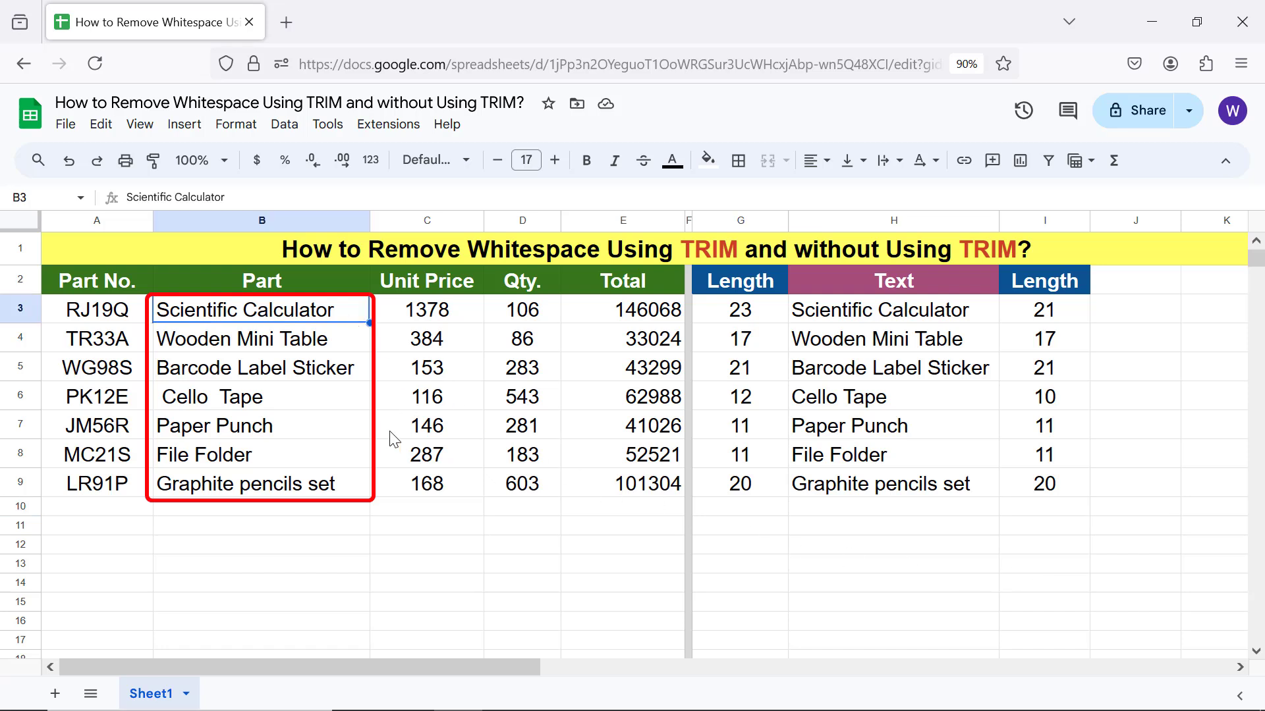
{"action": "left_click", "coordinate": [359, 486], "text": "shift"}
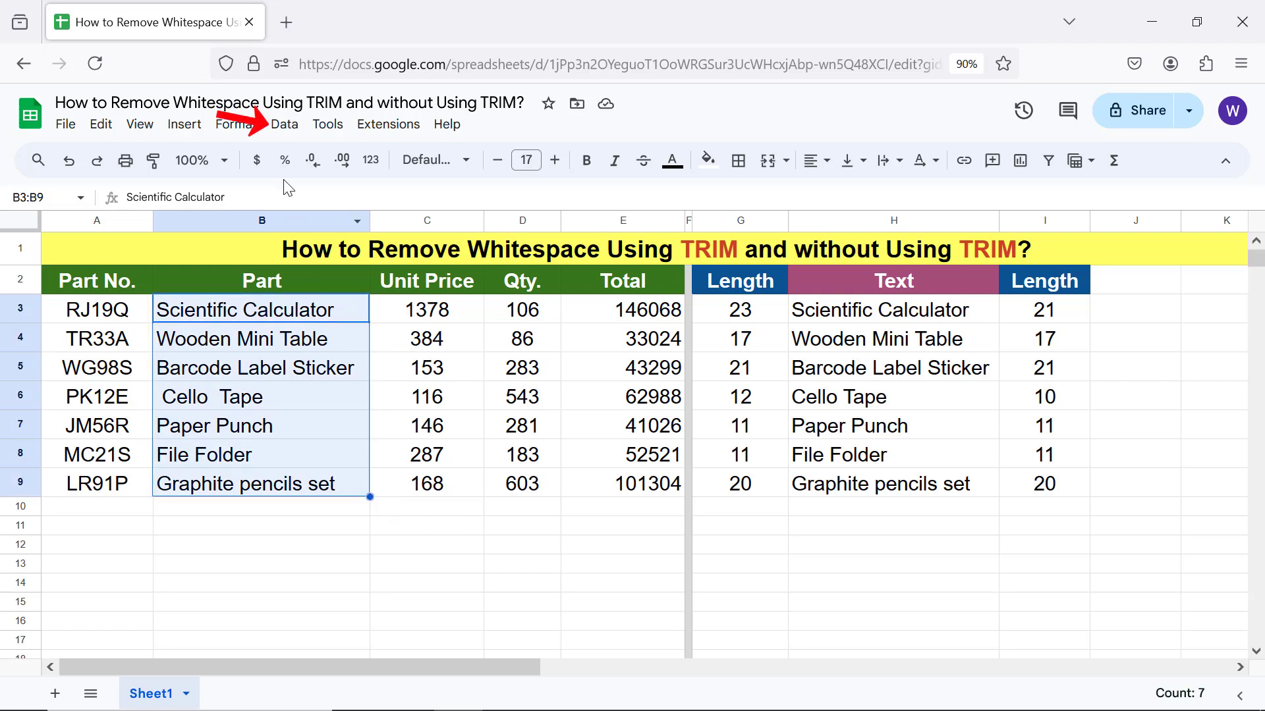
{"action": "left_click", "coordinate": [285, 124]}
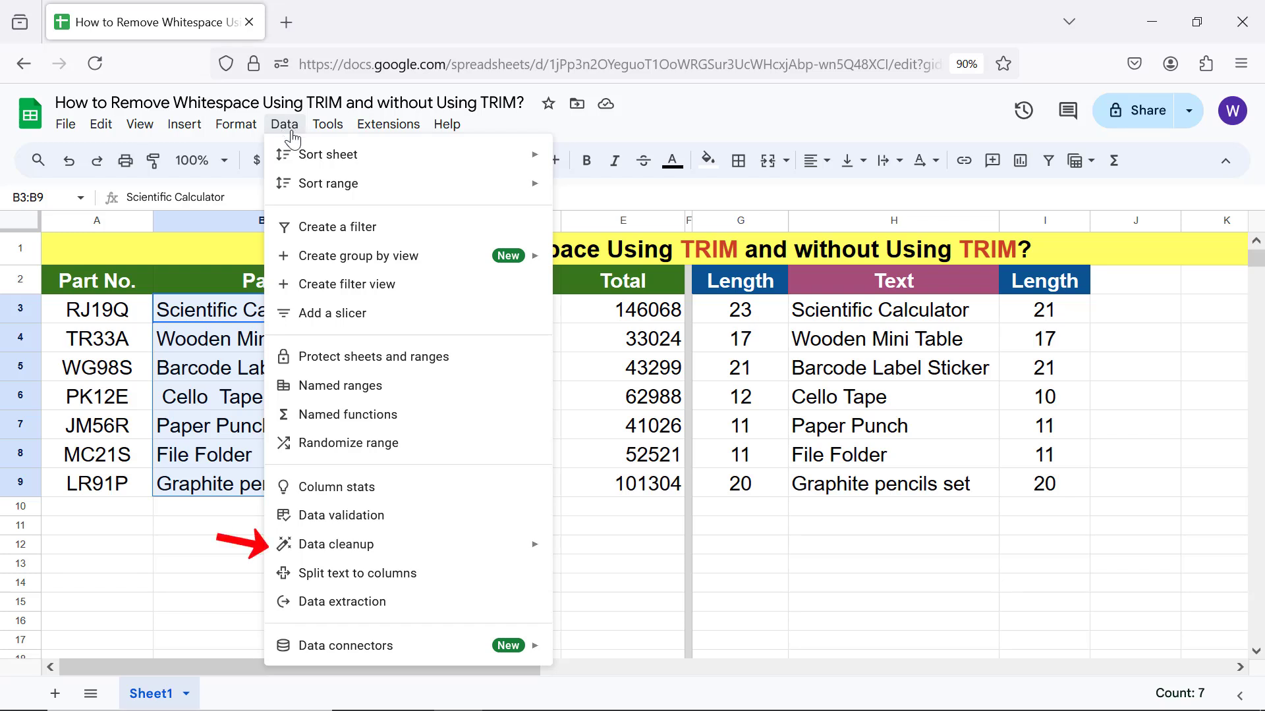
{"action": "mouse_move", "coordinate": [334, 547]}
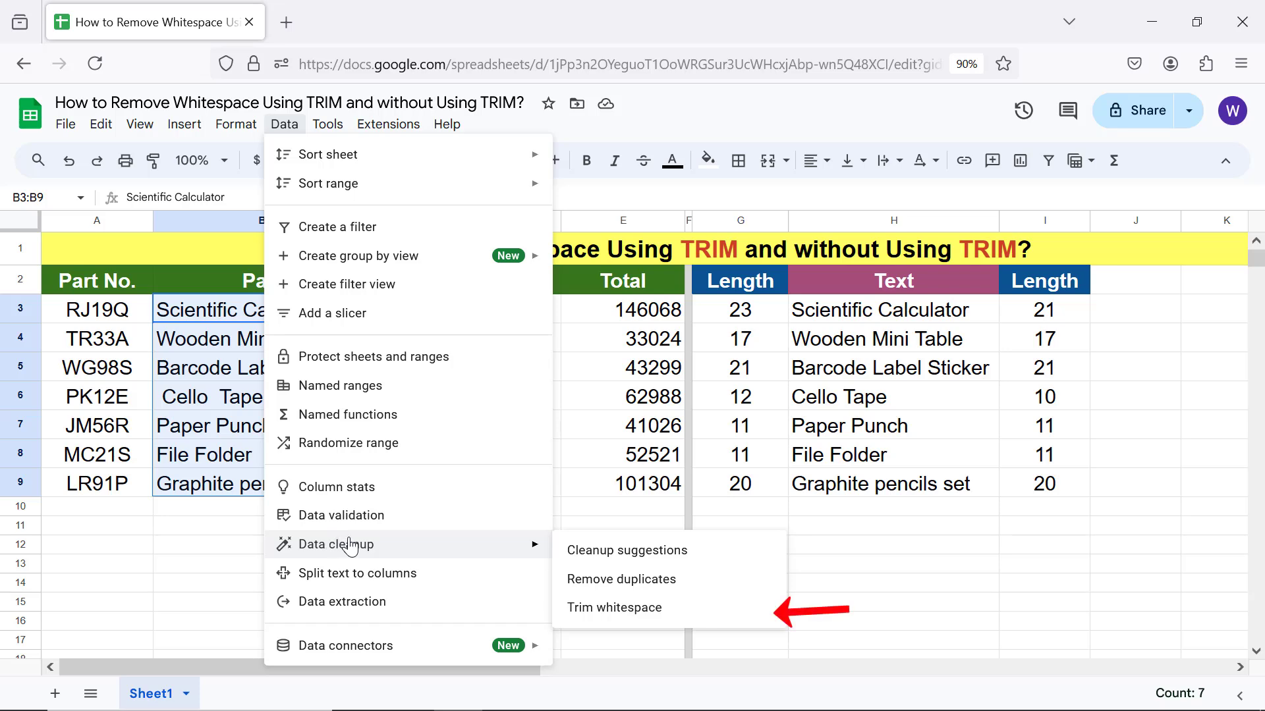
{"action": "left_click", "coordinate": [592, 608]}
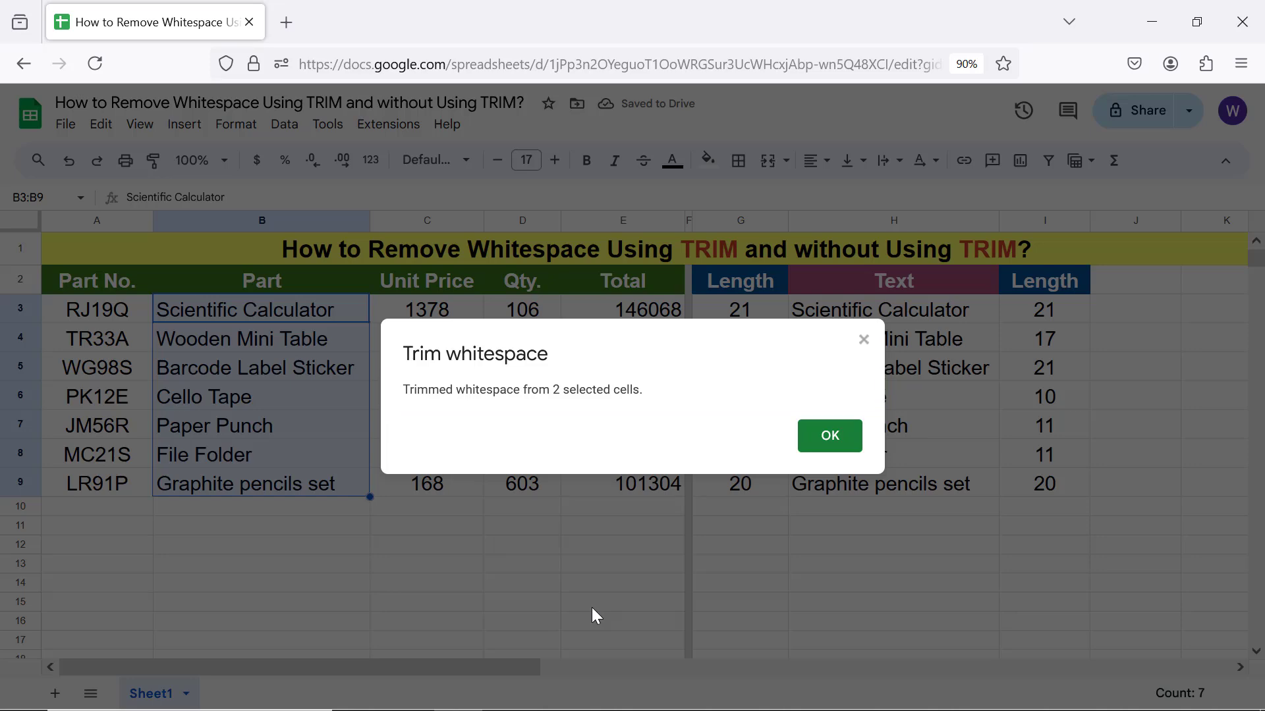
{"action": "left_click", "coordinate": [830, 438]}
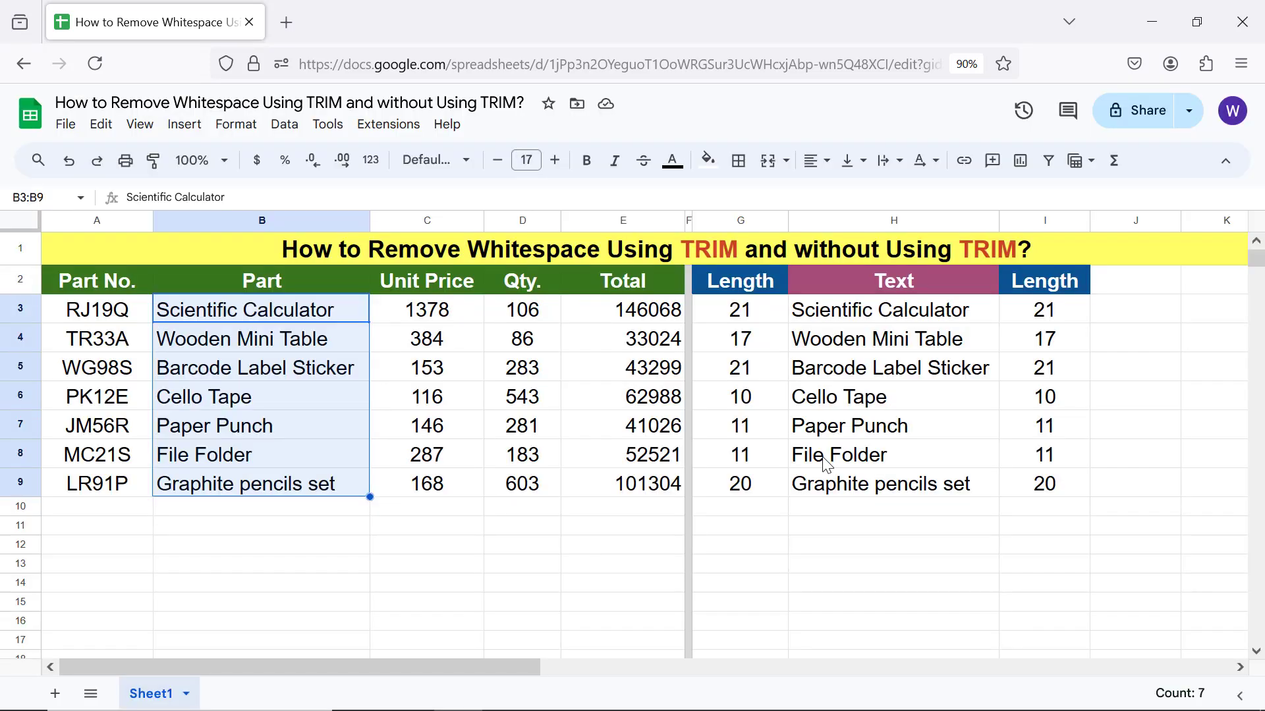
{"action": "left_click", "coordinate": [331, 511]}
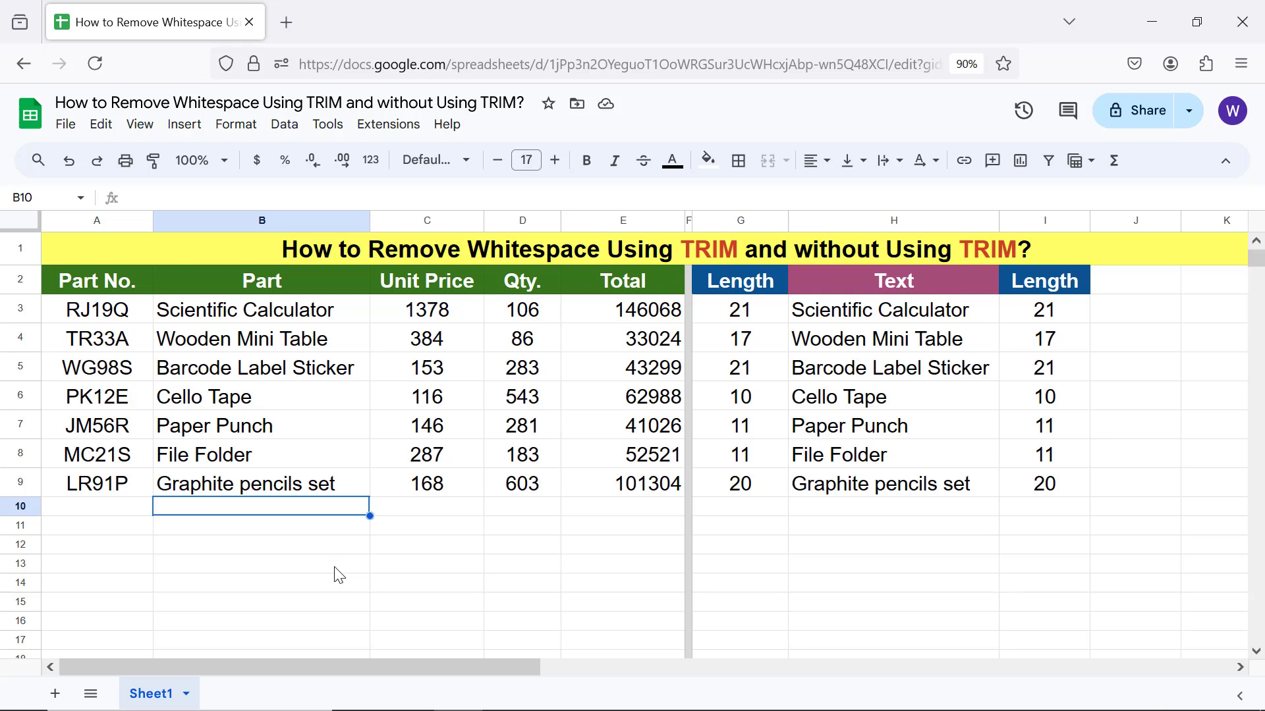